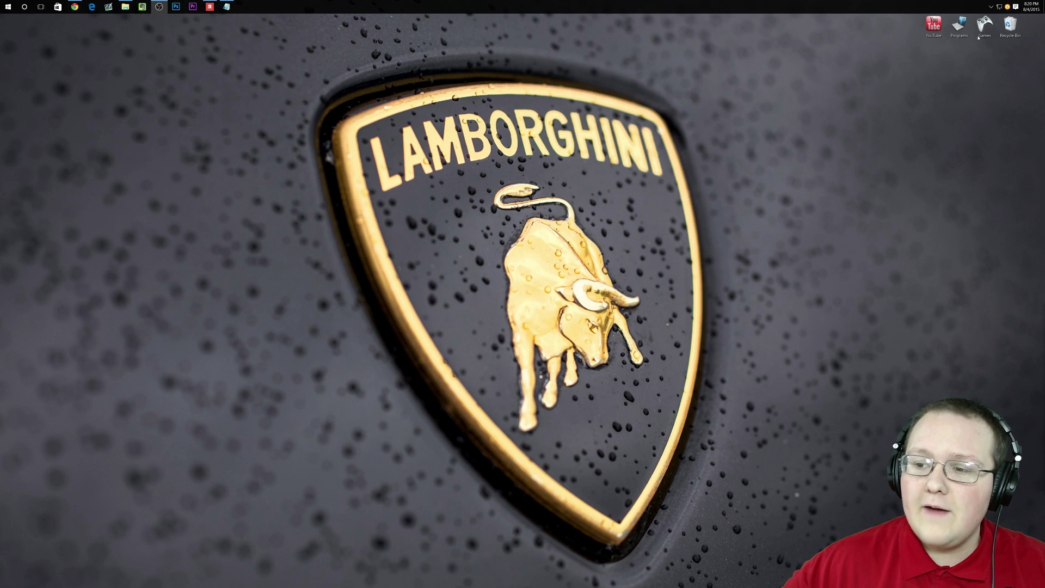
- Launch MultiMC from the Games folder on the desktop and close the open folder window
double_click(933, 25)
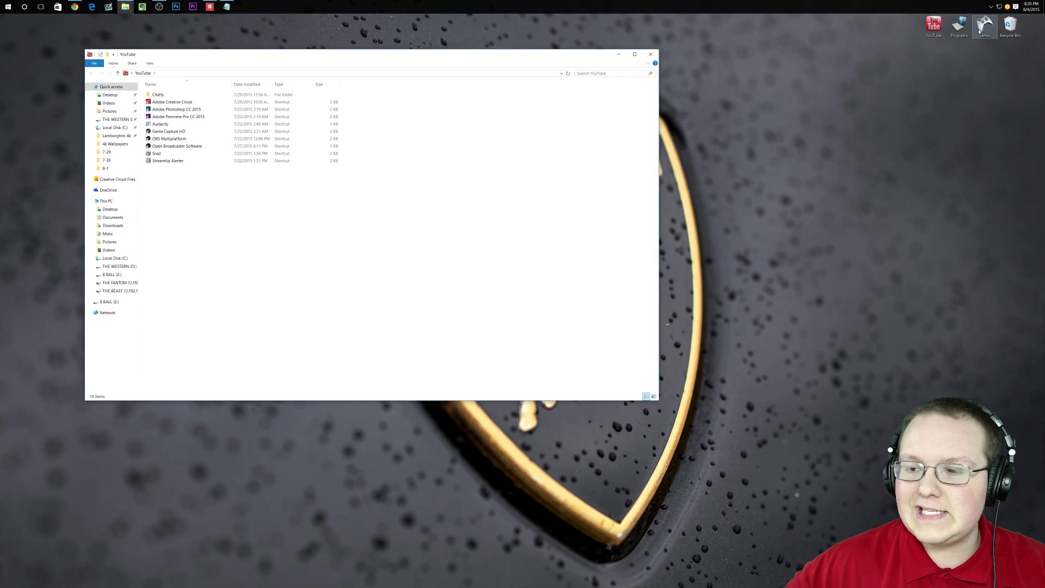
double_click(984, 24)
double_click(227, 156)
click(659, 62)
click(650, 54)
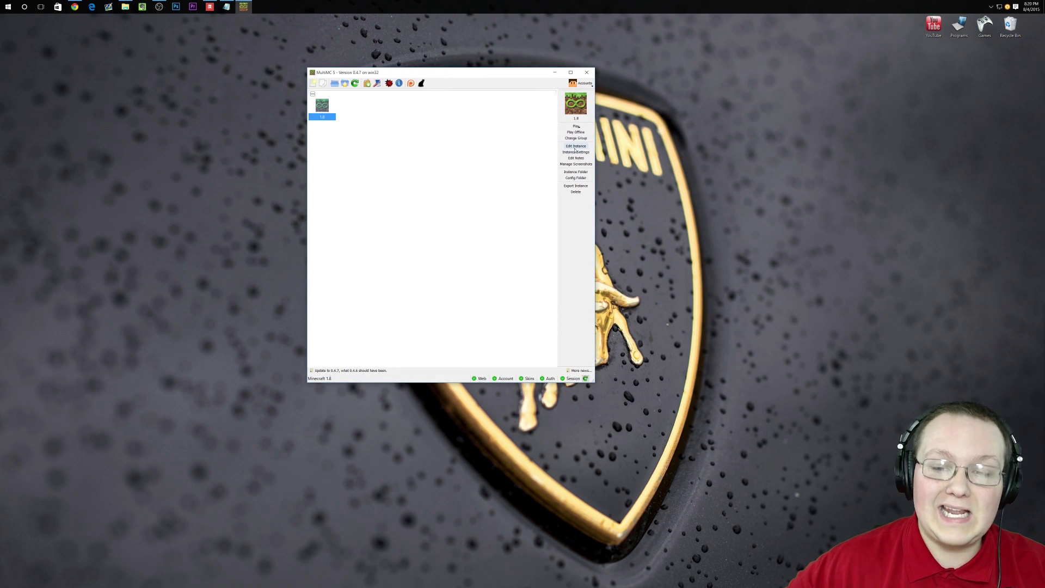
- Edit the 1.8 instance and open the folder that holds its loader mods
click(576, 145)
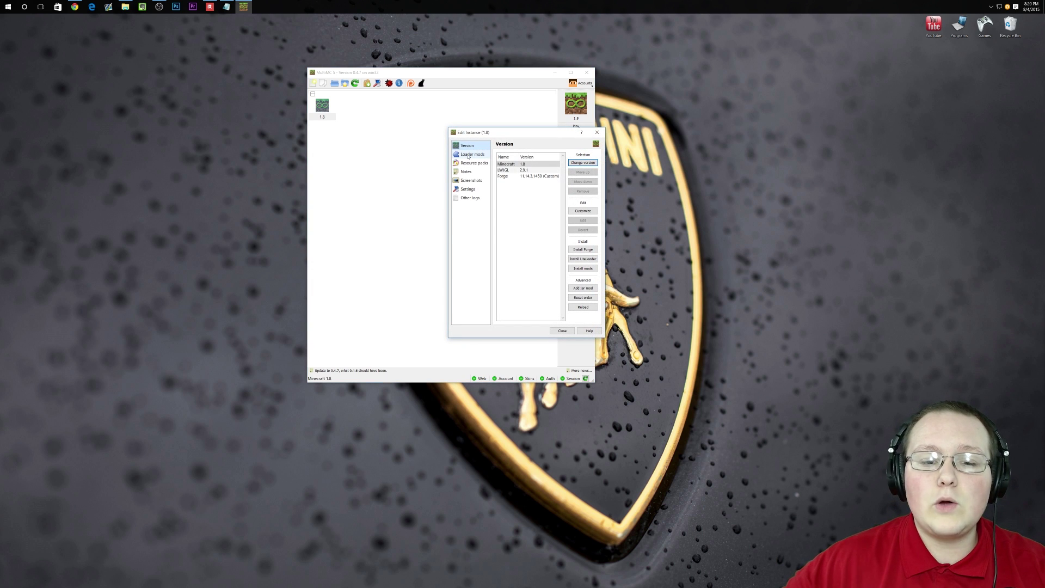
click(469, 155)
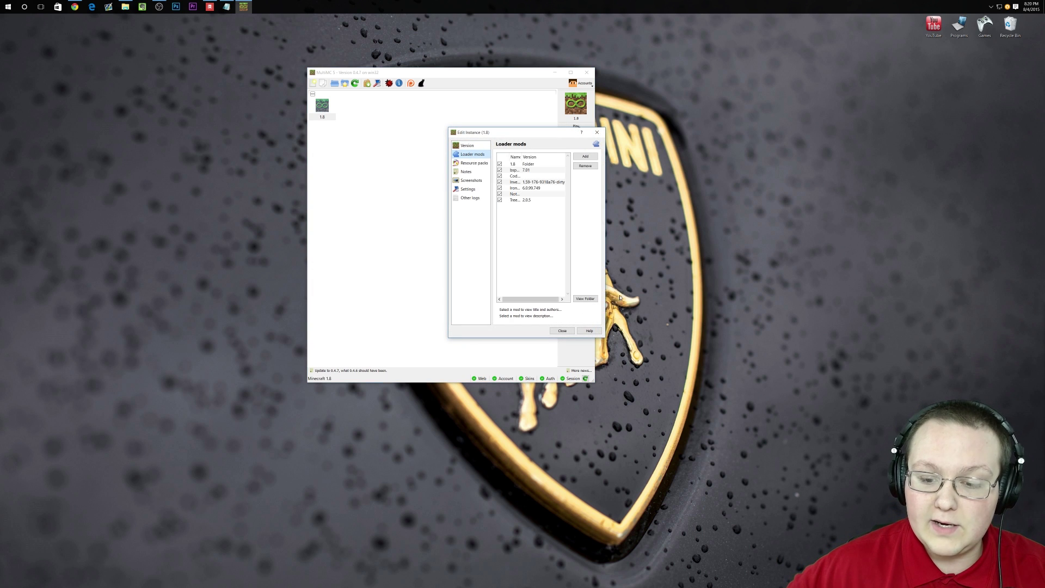
click(585, 299)
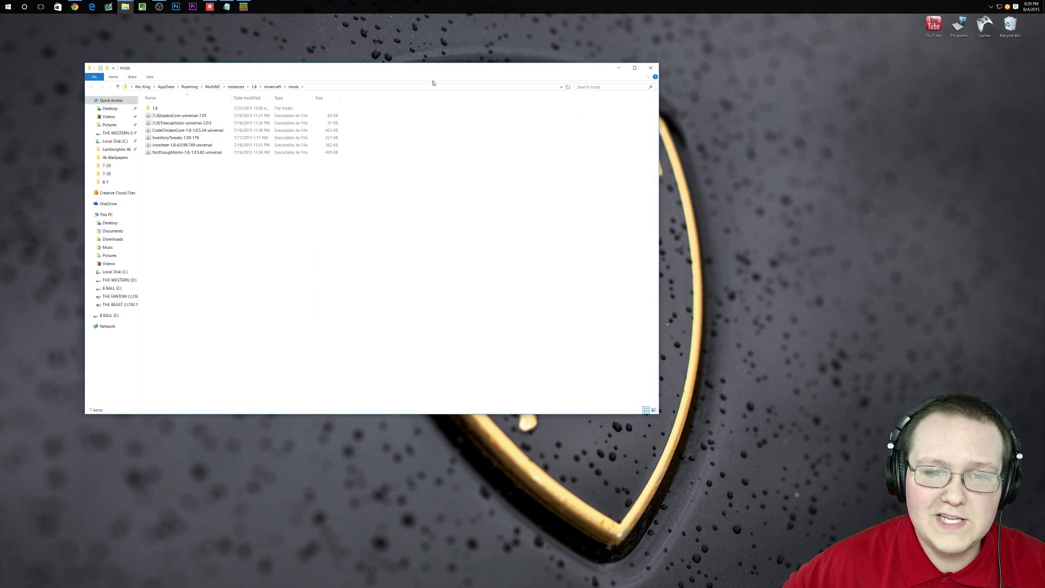
- Go up from the mods folder to the instance's minecraft folder and open its config folder
drag(431, 81, 567, 73)
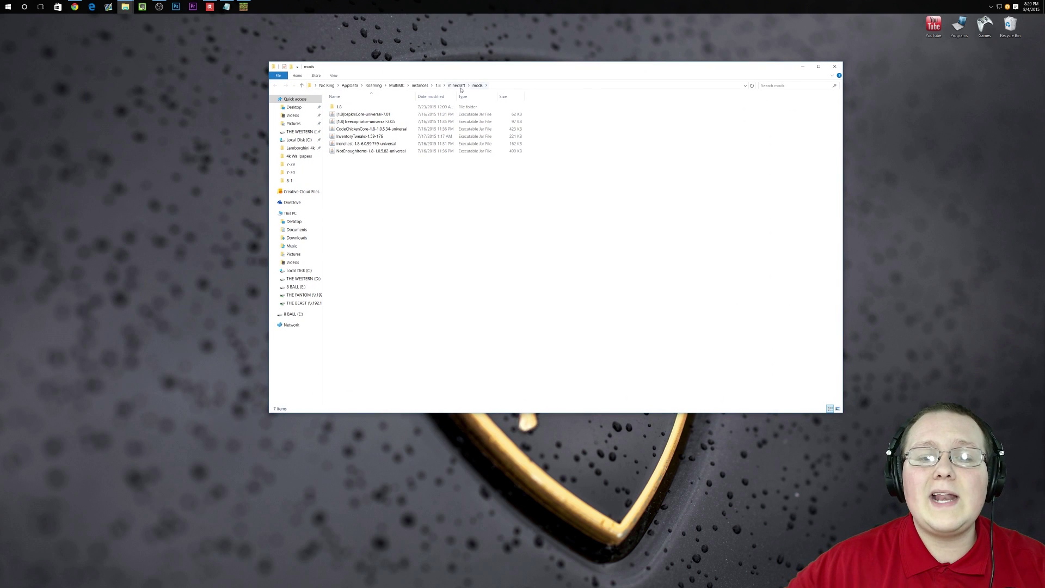
click(457, 86)
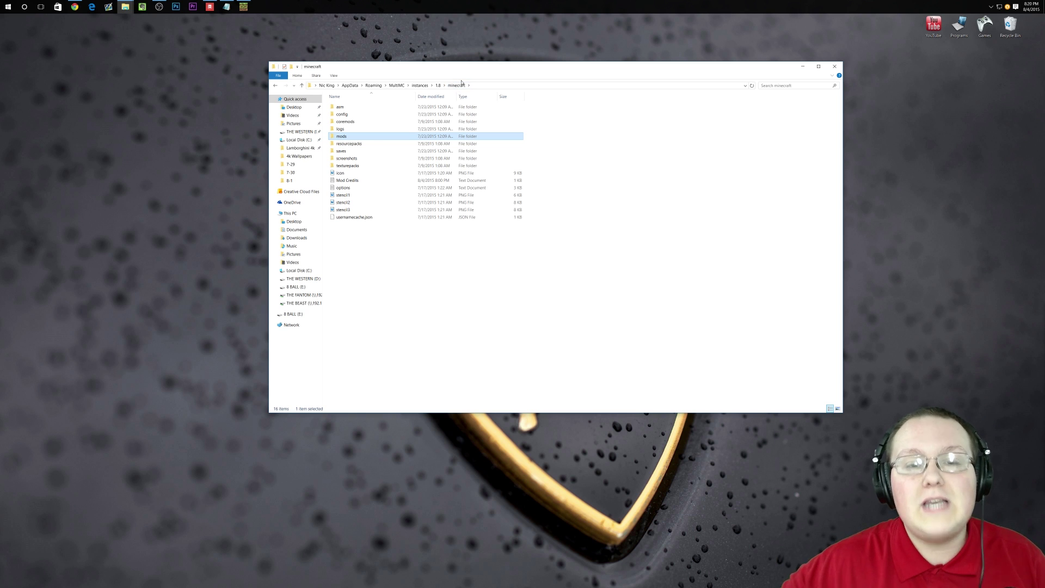
double_click(371, 114)
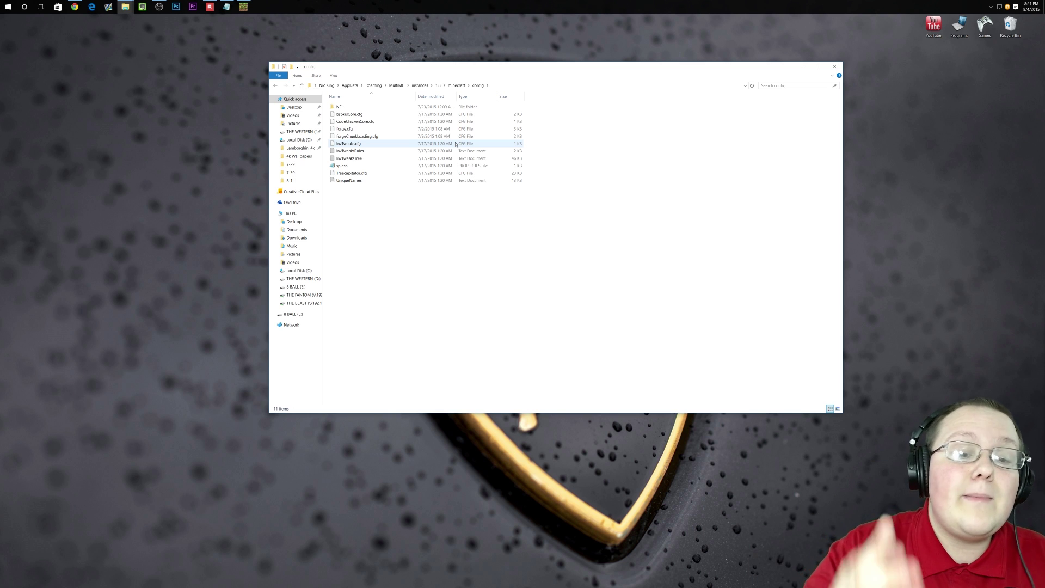
- Open the InvTweaksTree text file, skim its item tree entries and close it
double_click(451, 158)
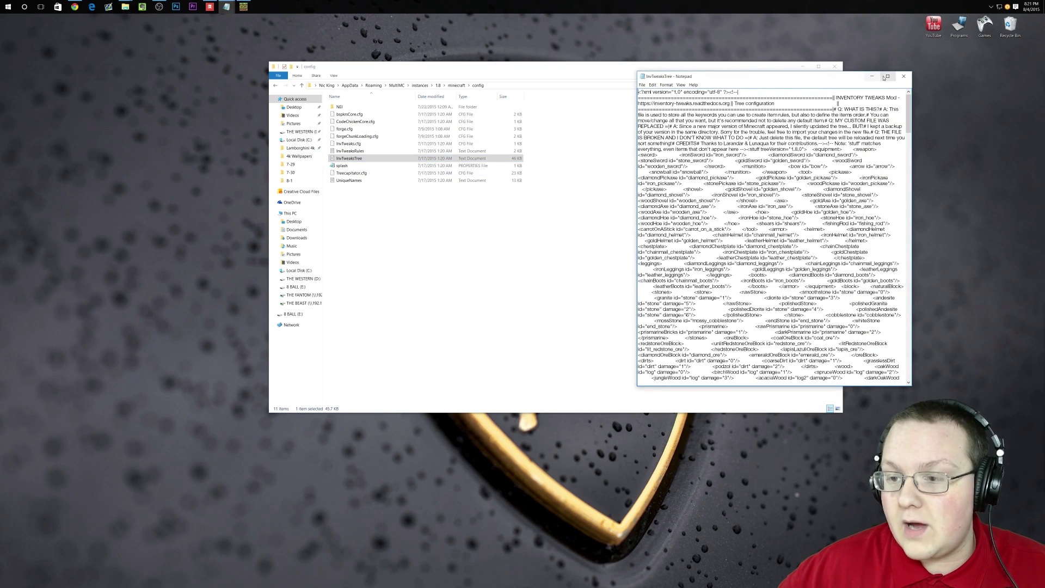
scroll(798, 150, down, 8)
scroll(798, 151, down, 14)
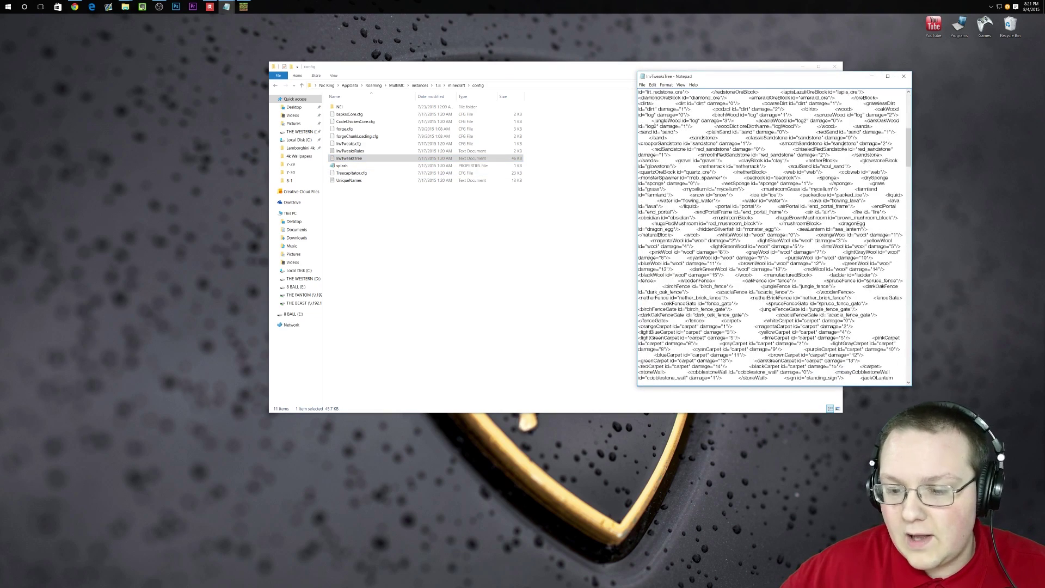
click(901, 78)
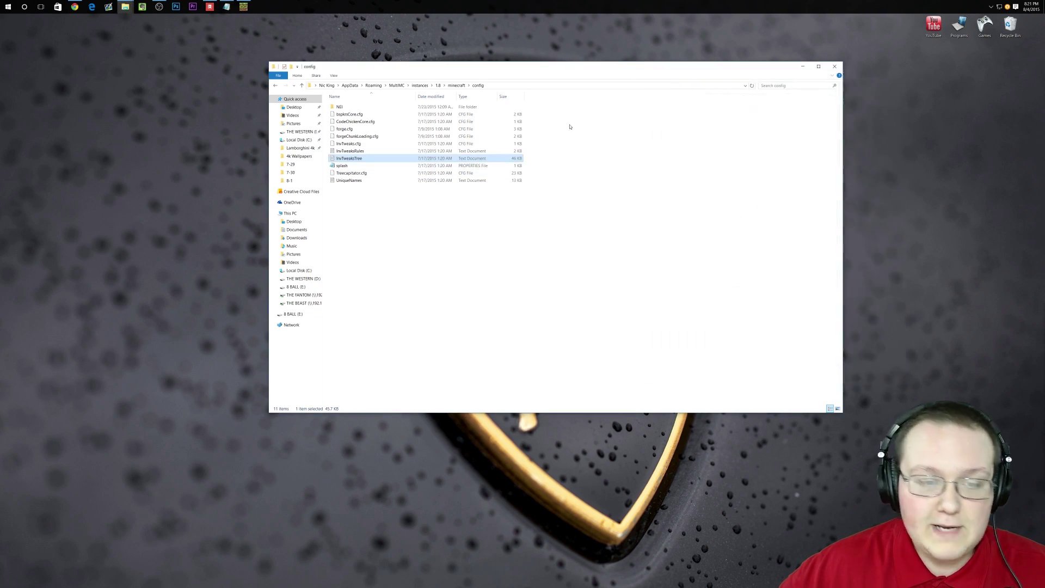
- Open the InvTweaksRules text file, maximize it to examine the sorting rules, and close it
double_click(429, 152)
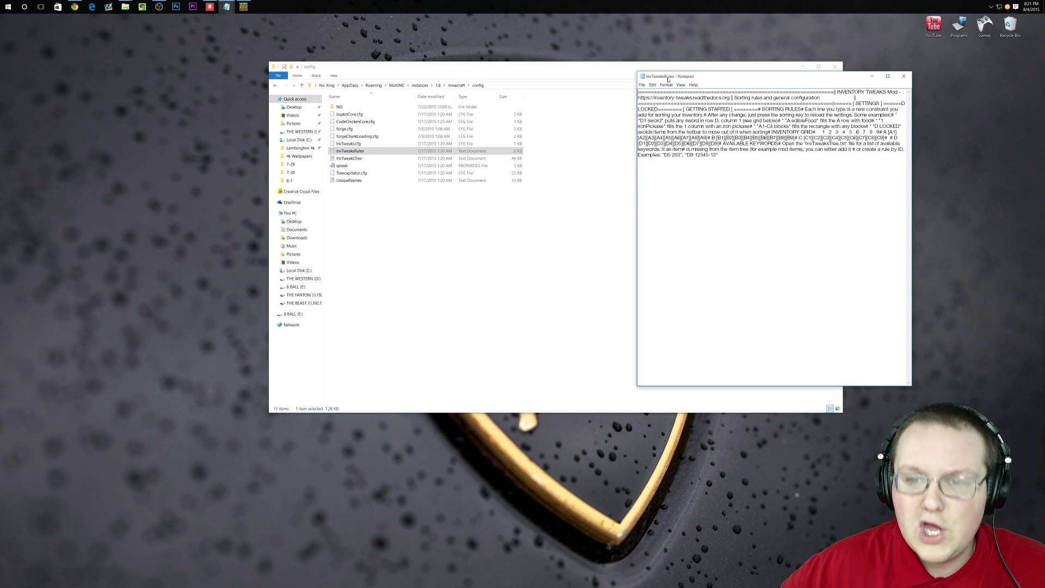
drag(666, 78, 470, 81)
click(470, 89)
click(471, 88)
double_click(468, 79)
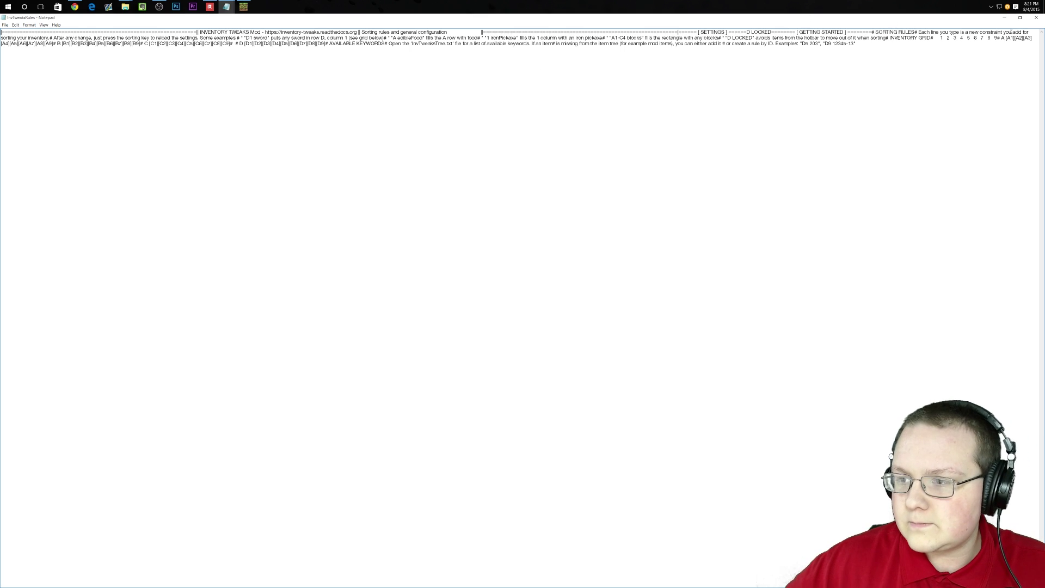
click(1036, 17)
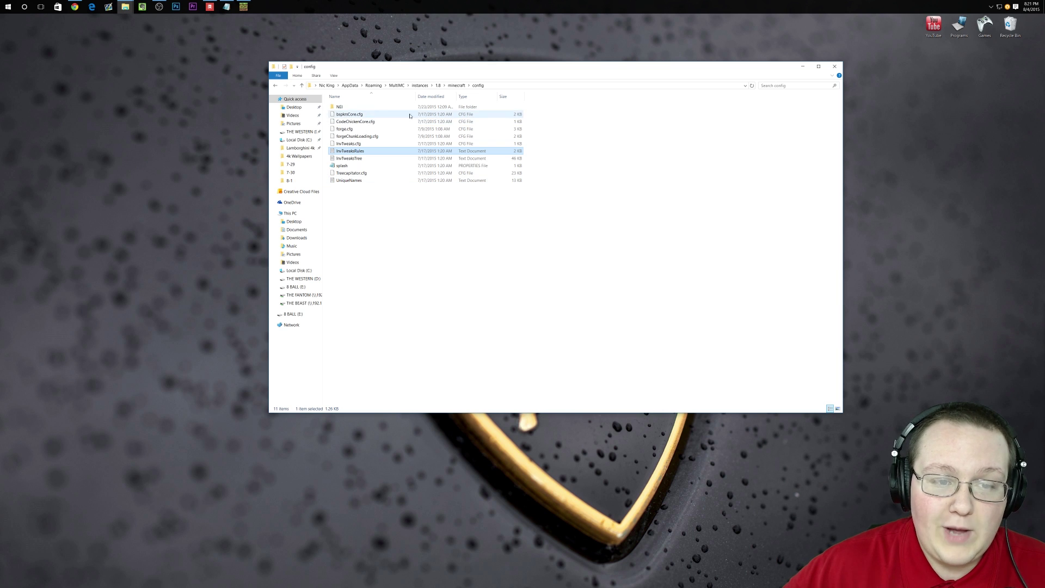
- Examine the contents of the NEI subfolder and the splash properties file, returning to the config folder
double_click(383, 108)
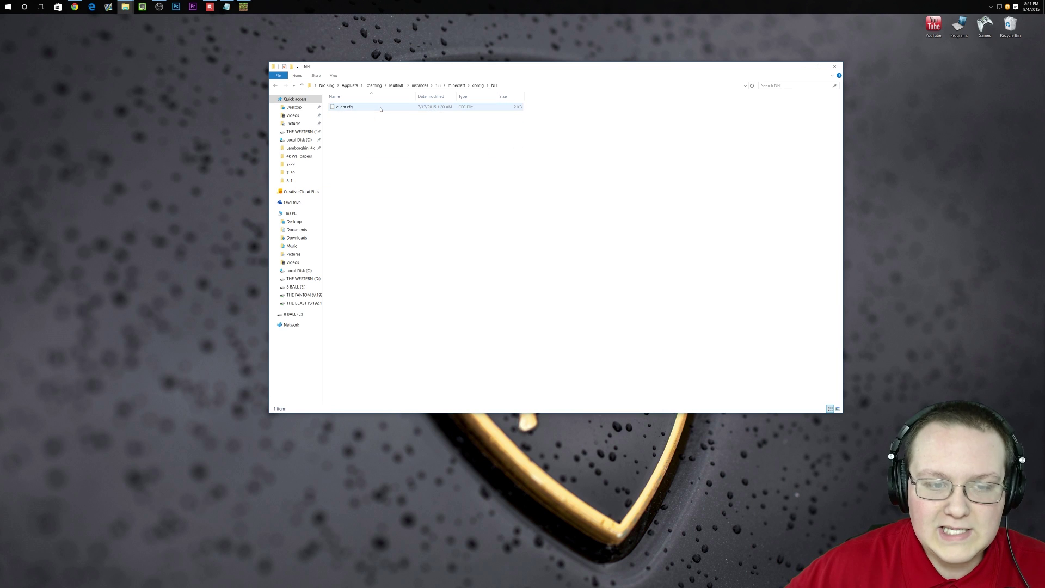
click(276, 85)
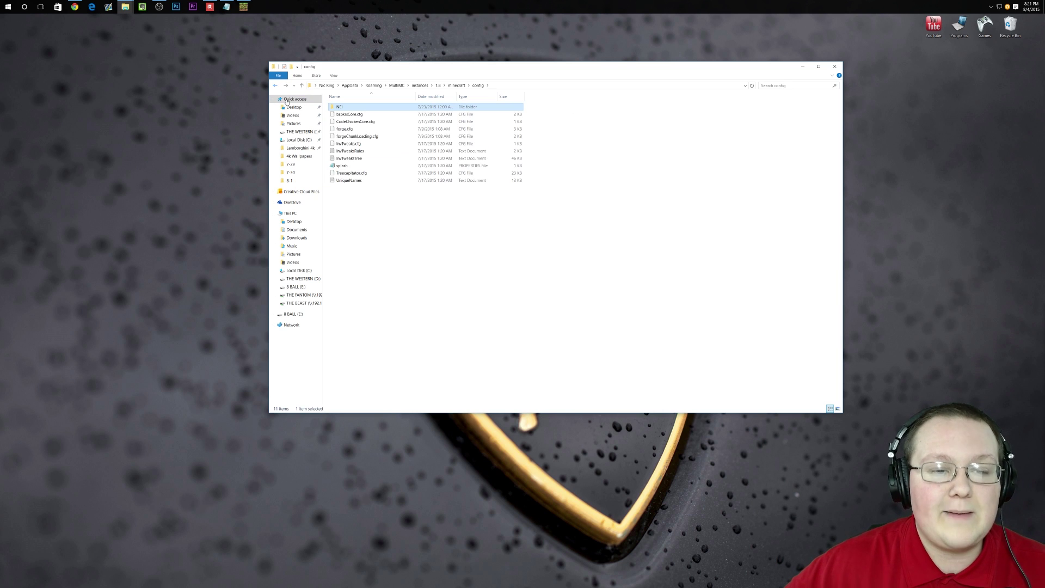
double_click(368, 166)
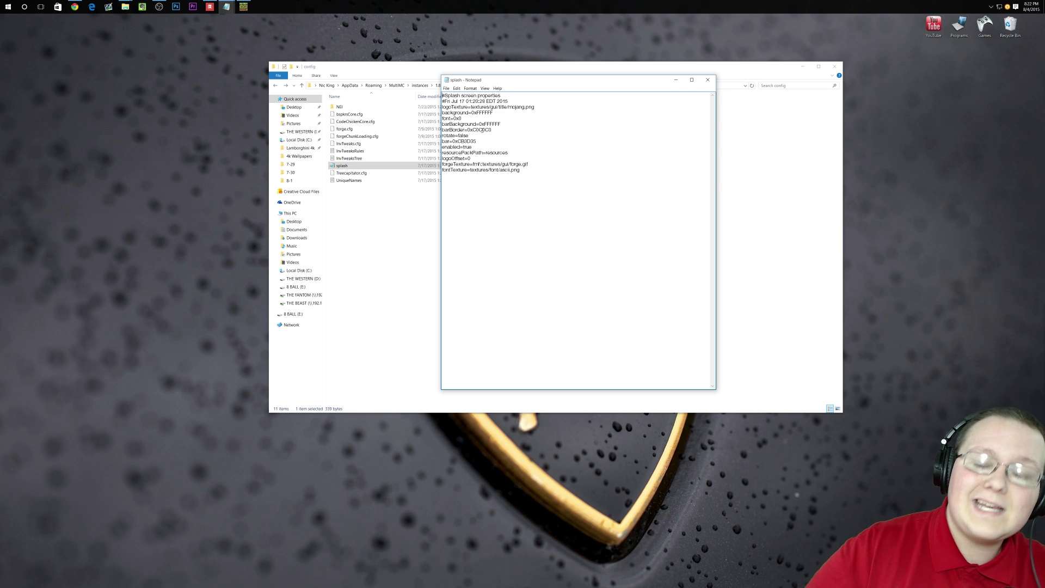
click(707, 79)
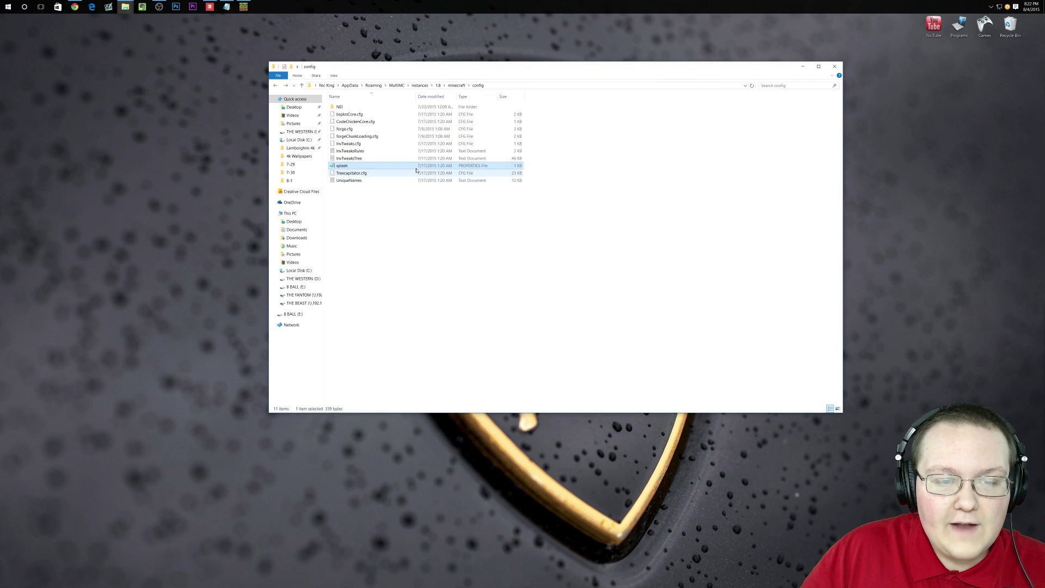
double_click(360, 107)
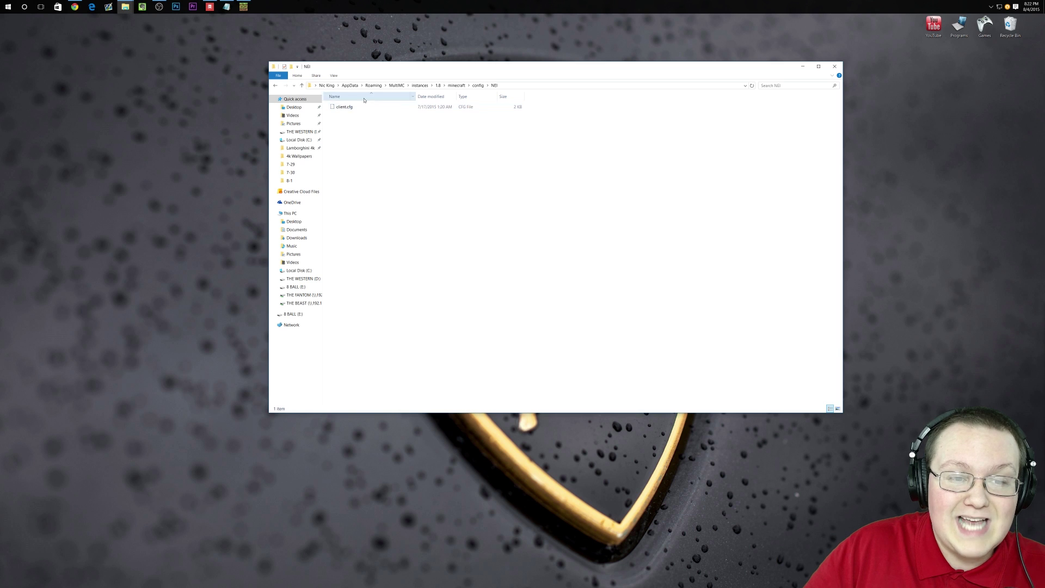
click(276, 85)
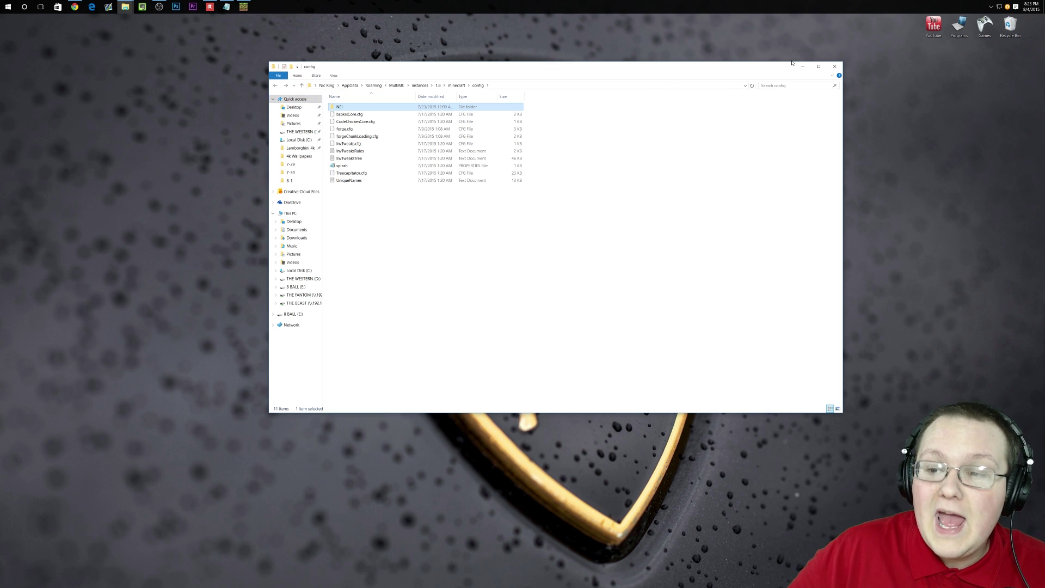
- Close the folder and instance editor, and reopen the 1.8 instance's config folder starting from its loader mods
click(835, 75)
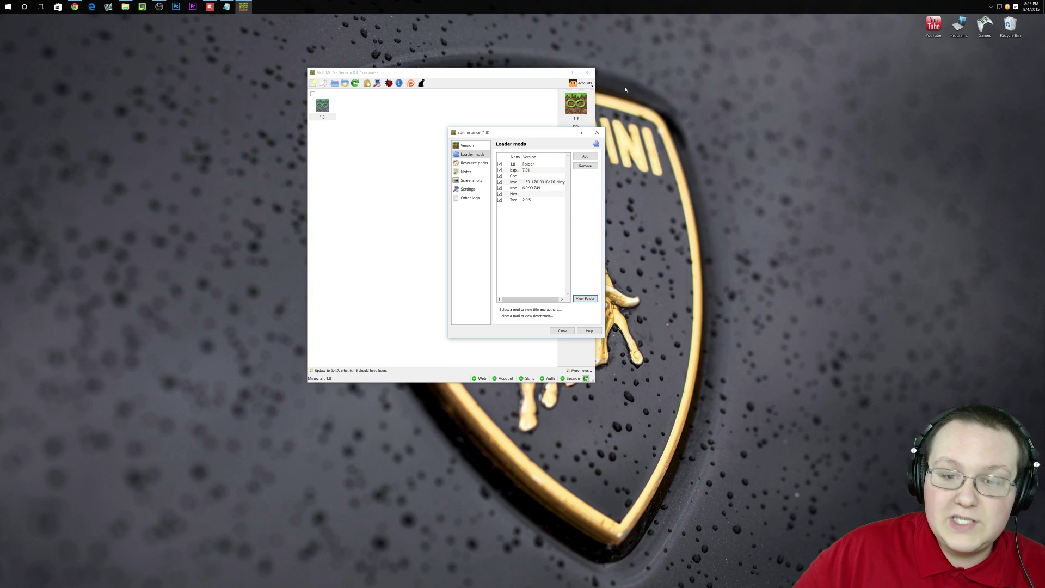
click(597, 133)
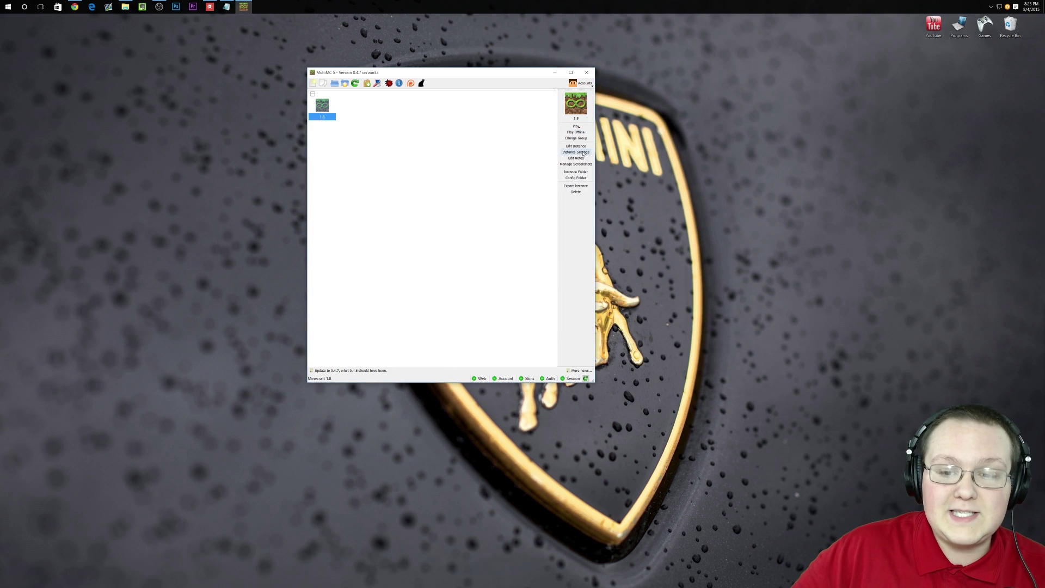
click(576, 145)
click(472, 155)
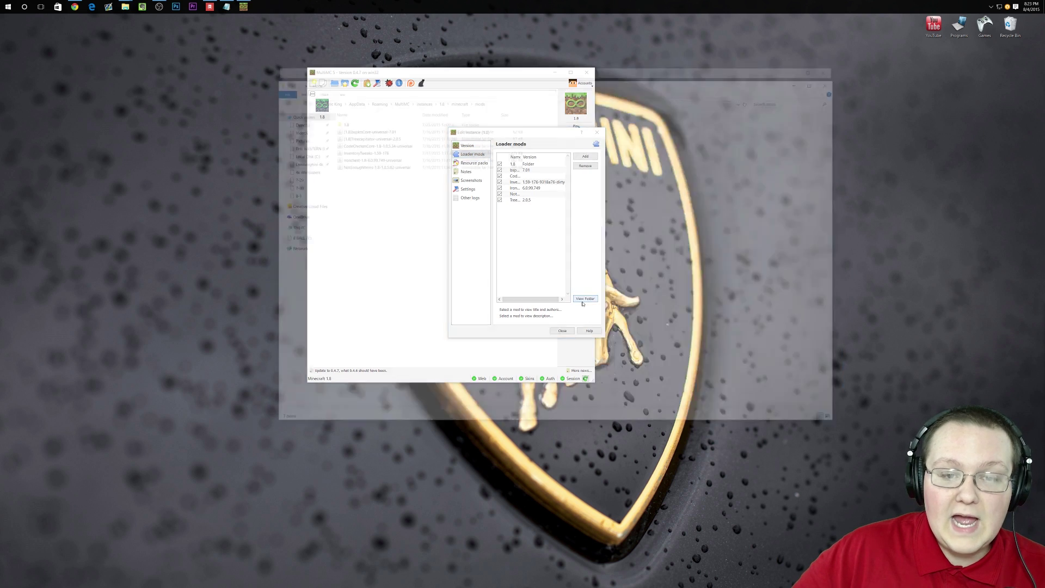
click(455, 99)
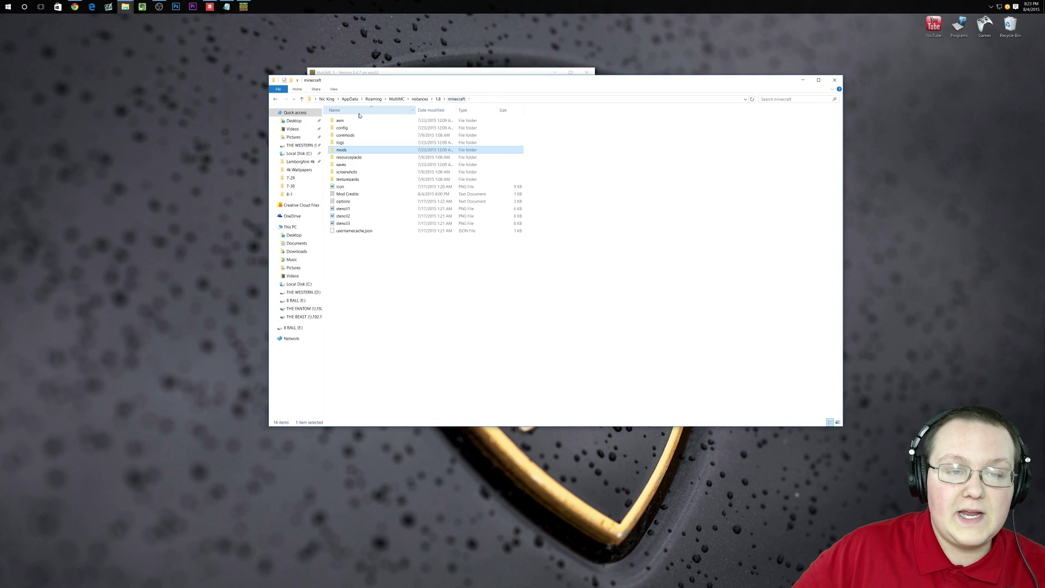
double_click(349, 128)
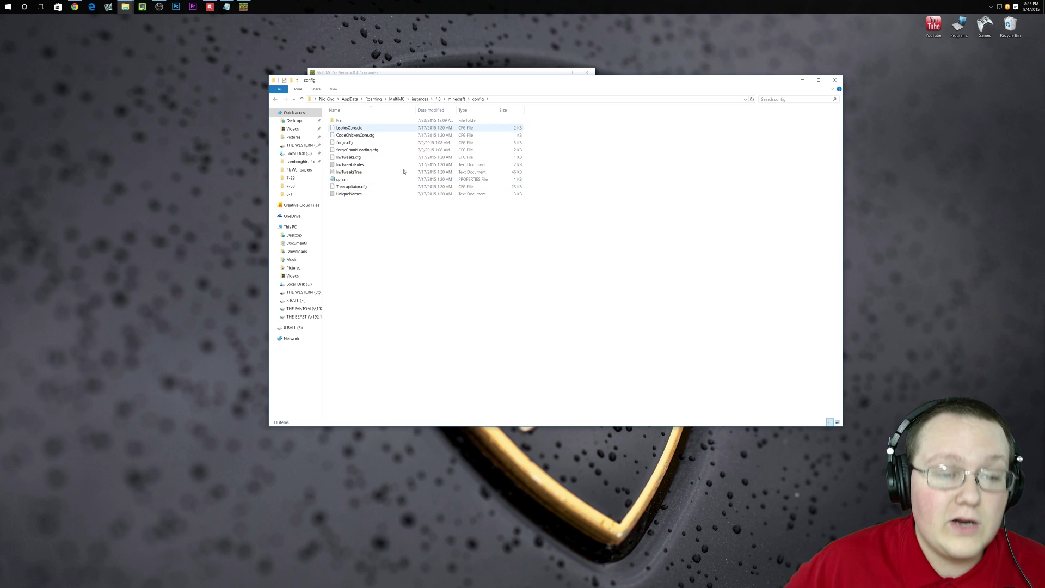